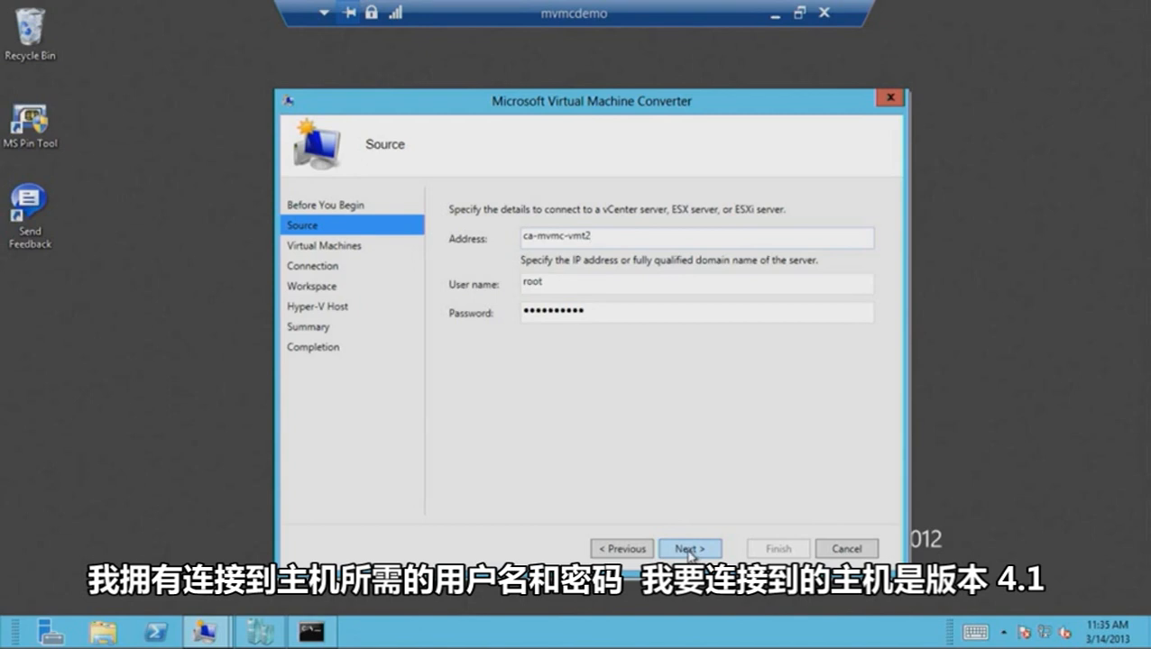
Connect to the source server and inspect the Win8-Bug17107 virtual machine, which carries an information icon, in the list.
left_click(690, 554)
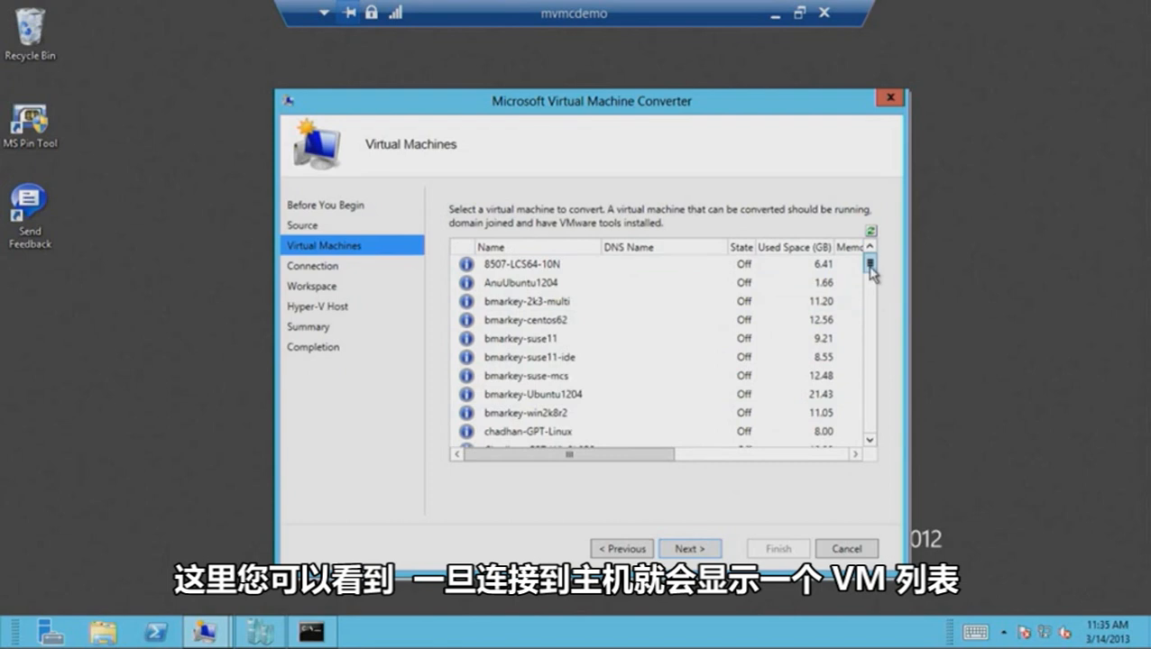
left_click_drag(870, 266, 870, 424)
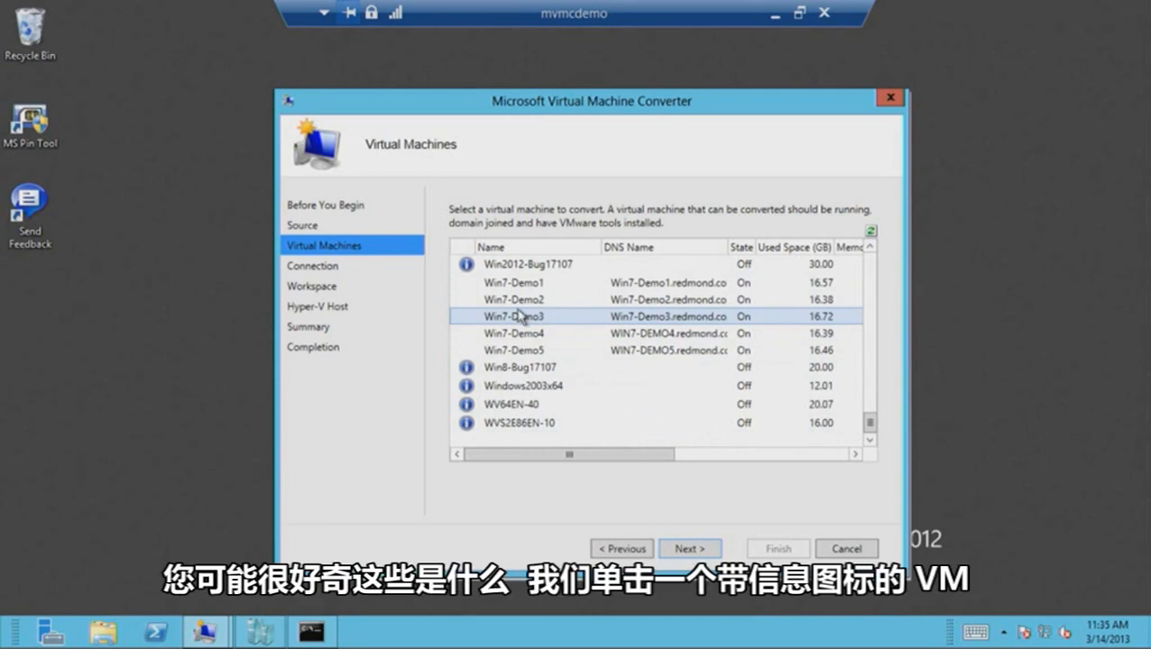
left_click(531, 372)
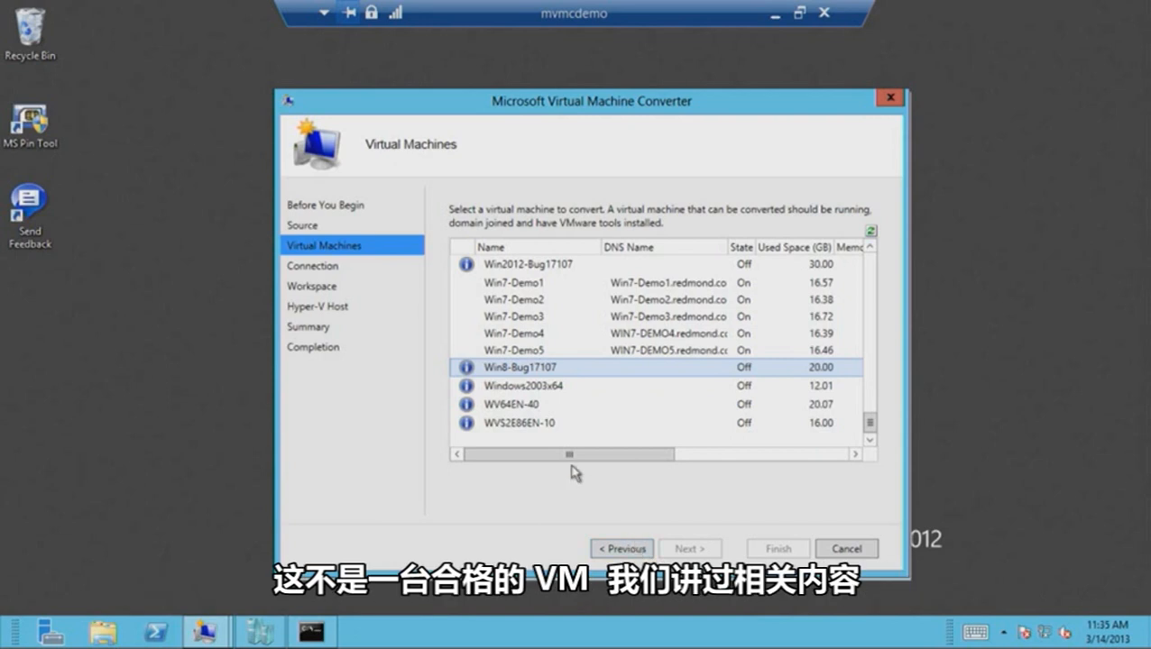
mouse_move(465, 369)
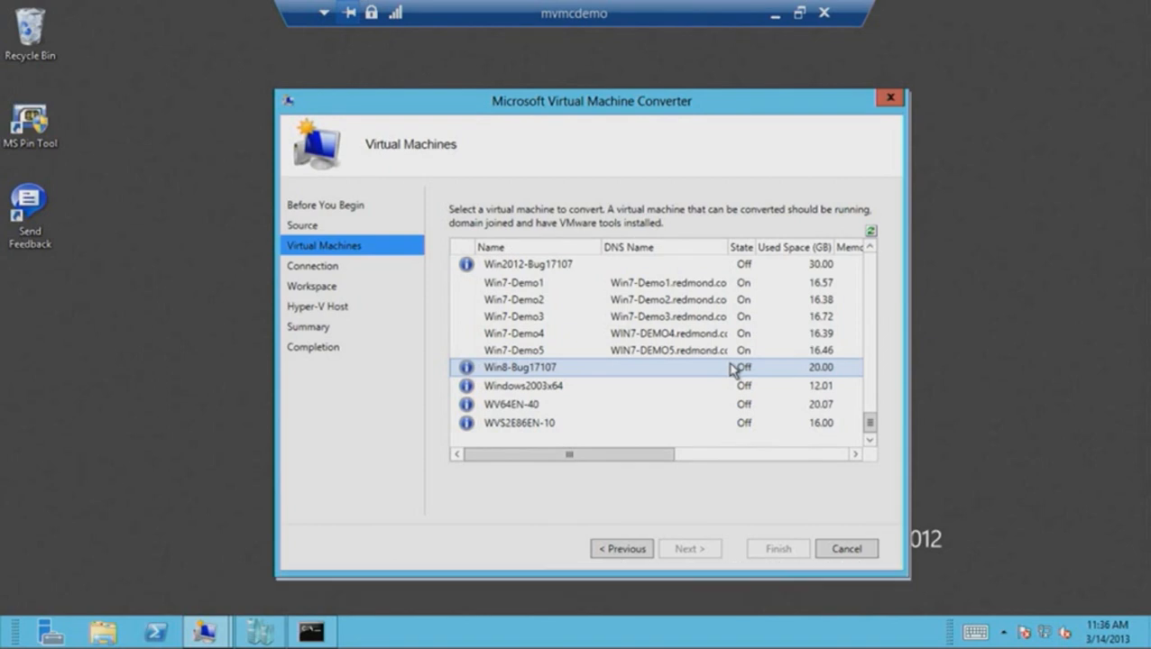
Choose Win7-Demo3 as the virtual machine to convert, reviewing its state, memory and CPU details before continuing.
left_click(619, 325)
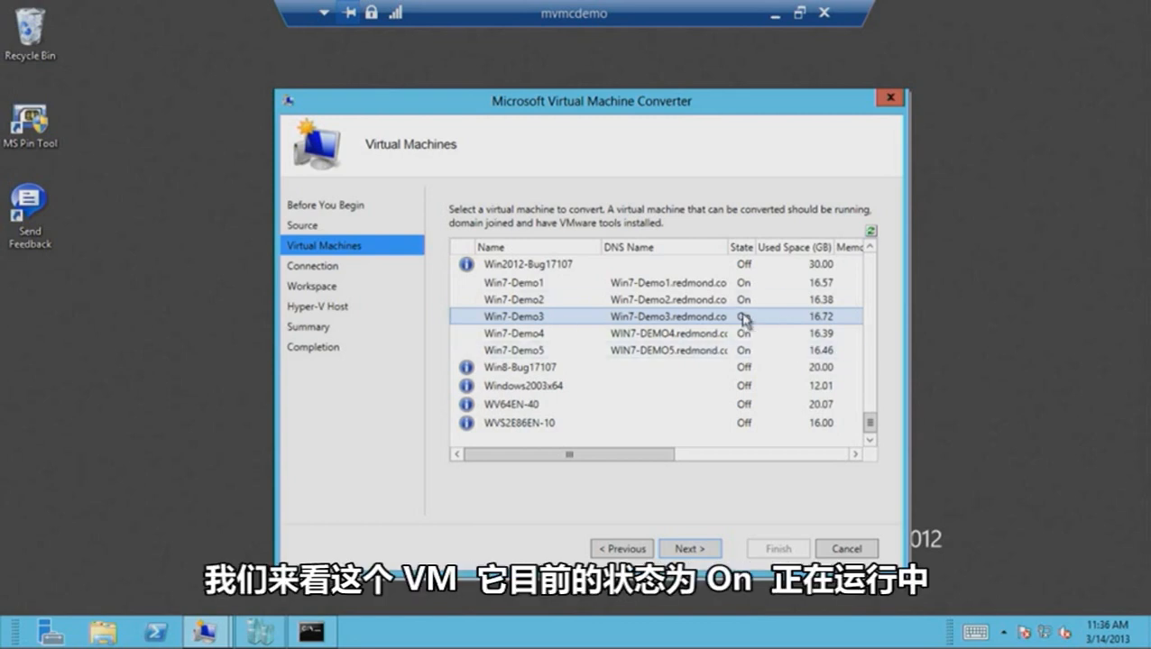
left_click_drag(668, 461, 743, 465)
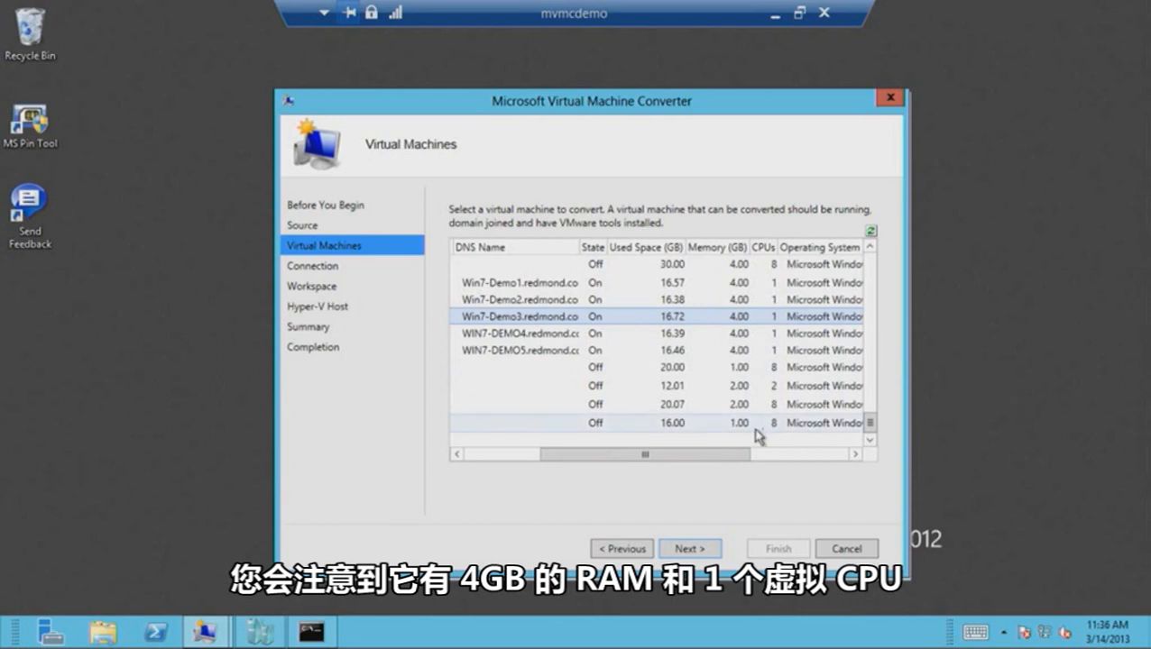
left_click_drag(726, 456, 622, 463)
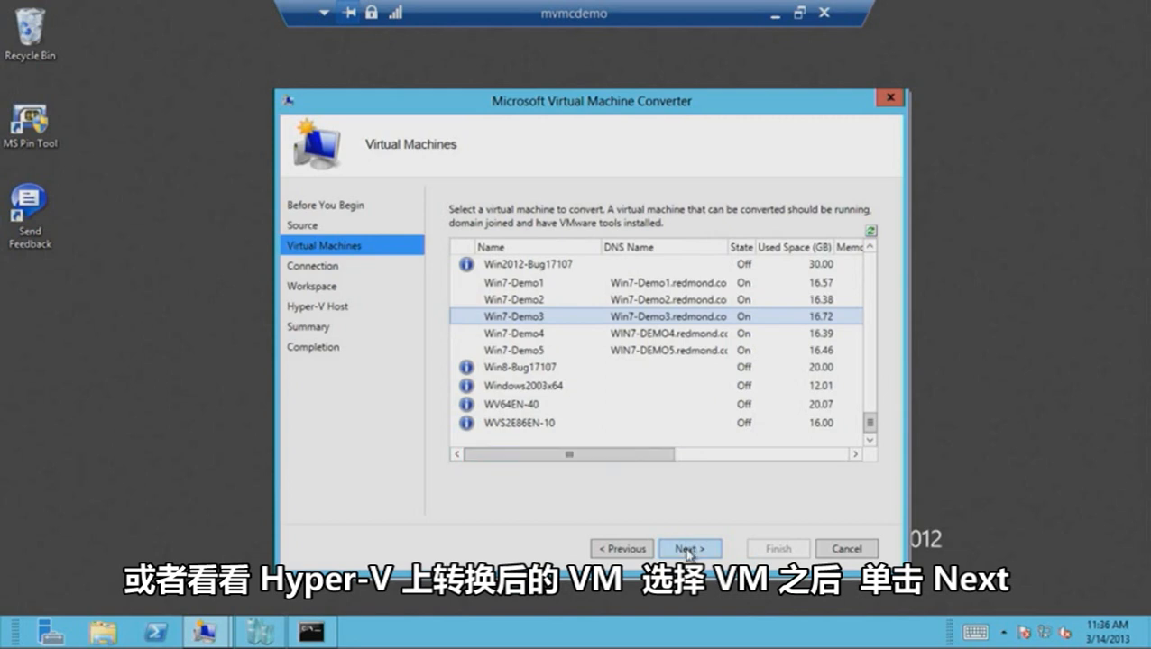
left_click(687, 551)
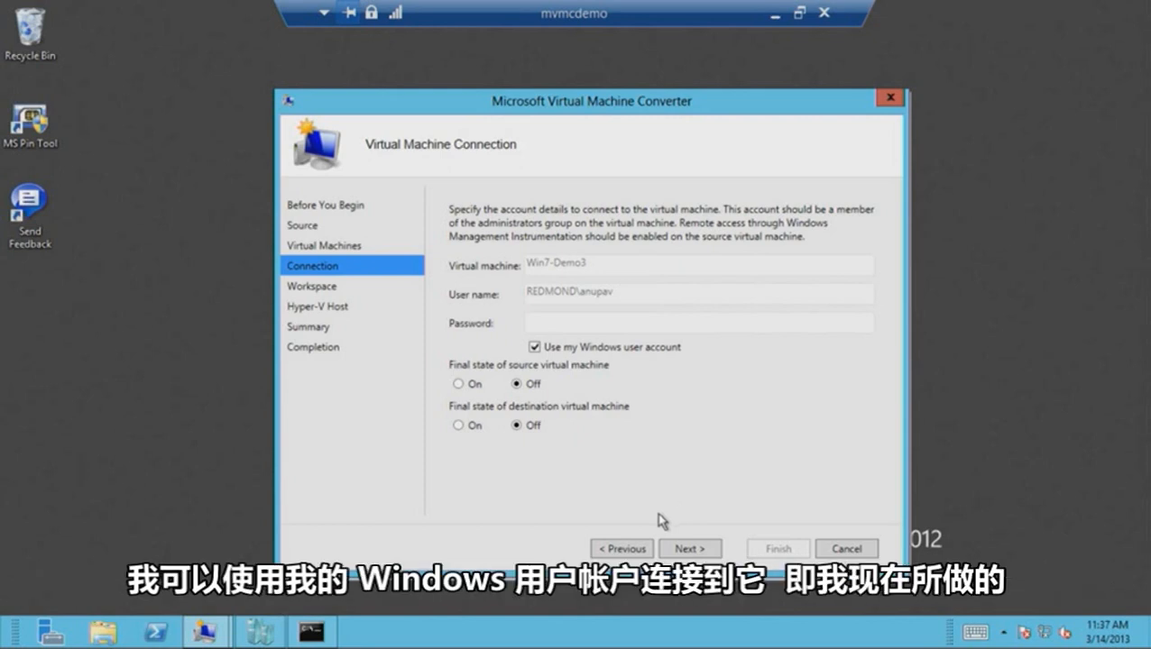
Keep the Windows user account and both final states Off for the connection, and accept F:\Workspace as the workspace folder.
left_click(535, 349)
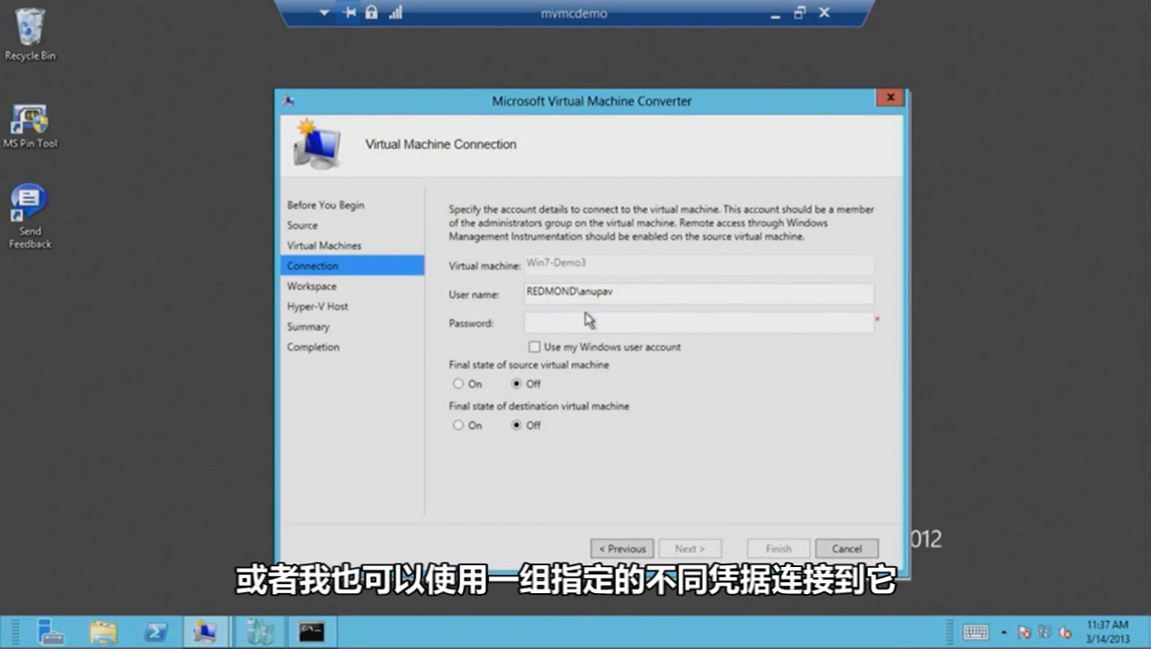
left_click(539, 348)
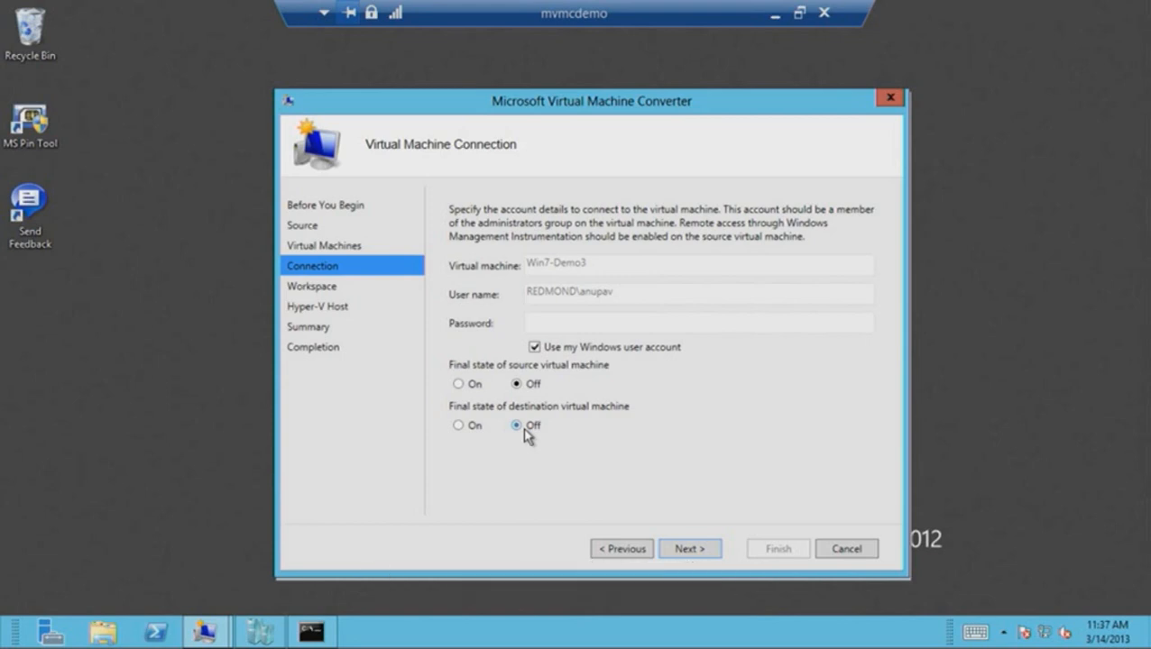
left_click(688, 548)
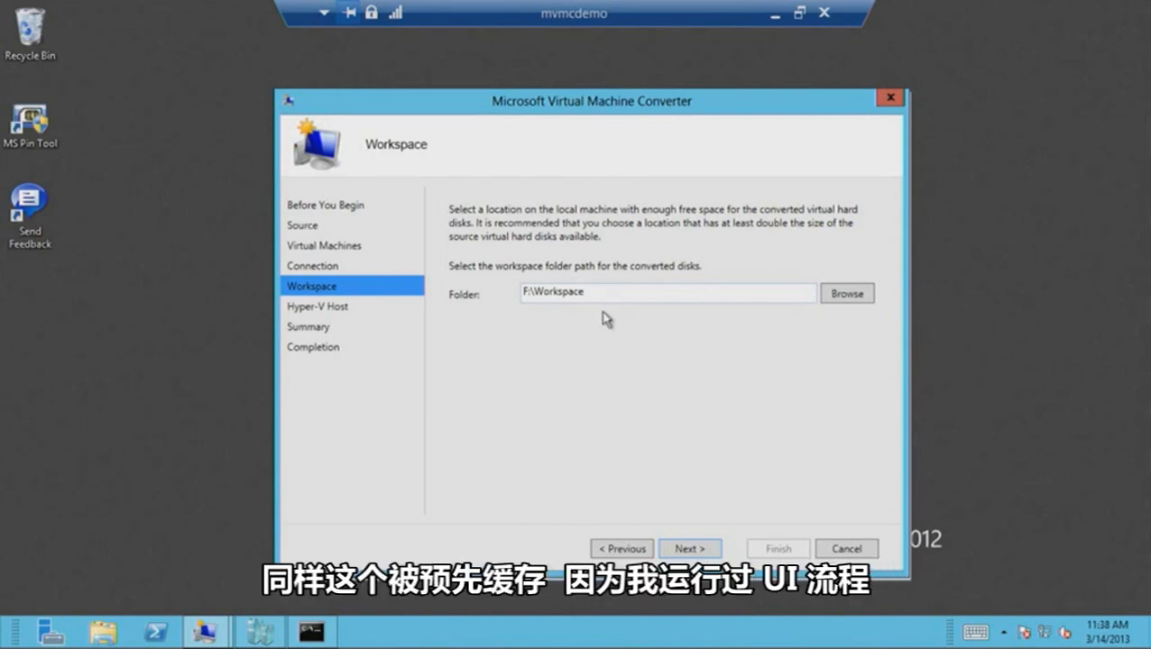
left_click(700, 547)
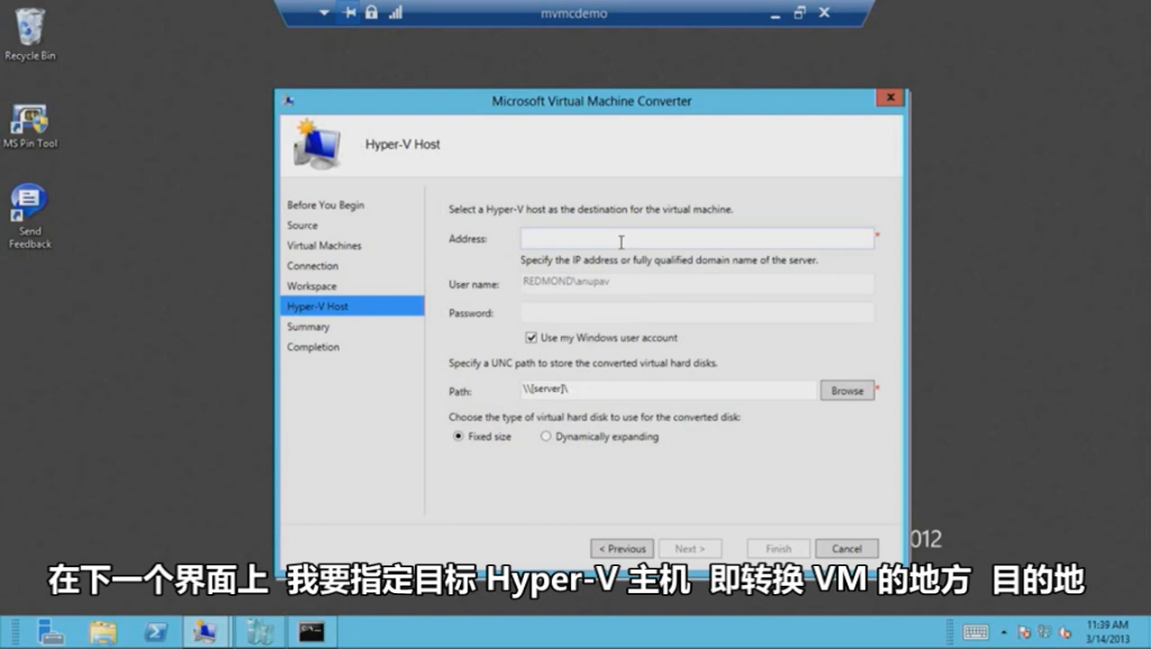
Set mvmcdemo as the destination Hyper-V host and \\mvmcdemo\f$\VHD as the path for the converted disks.
type("mvmcdemo")
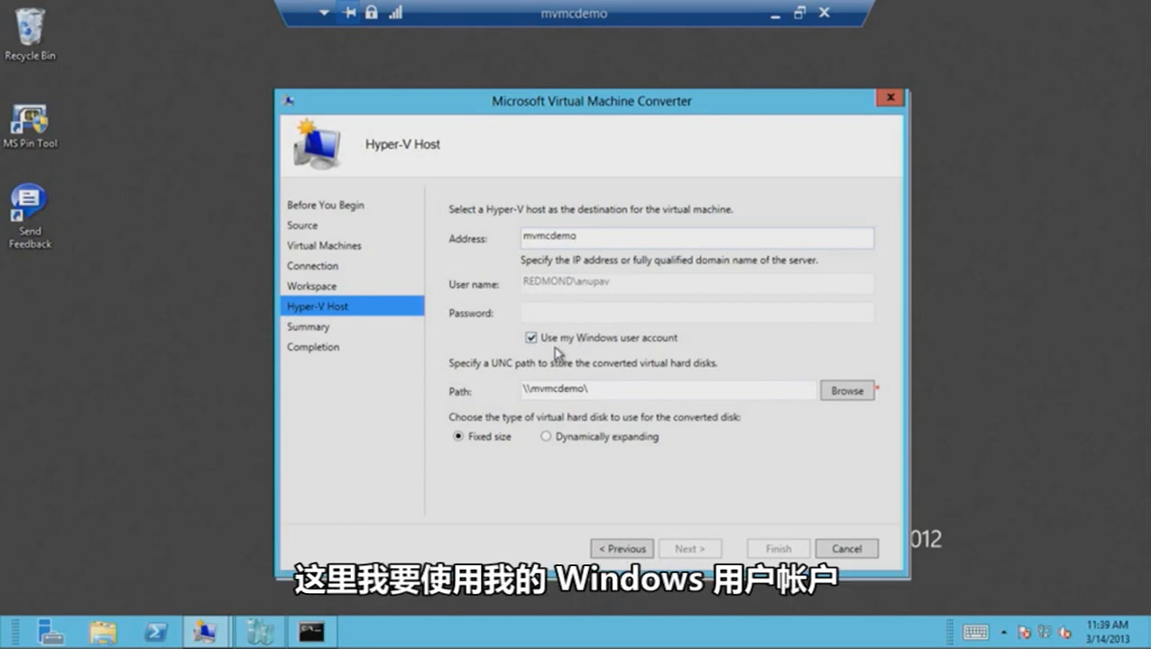
left_click(608, 390)
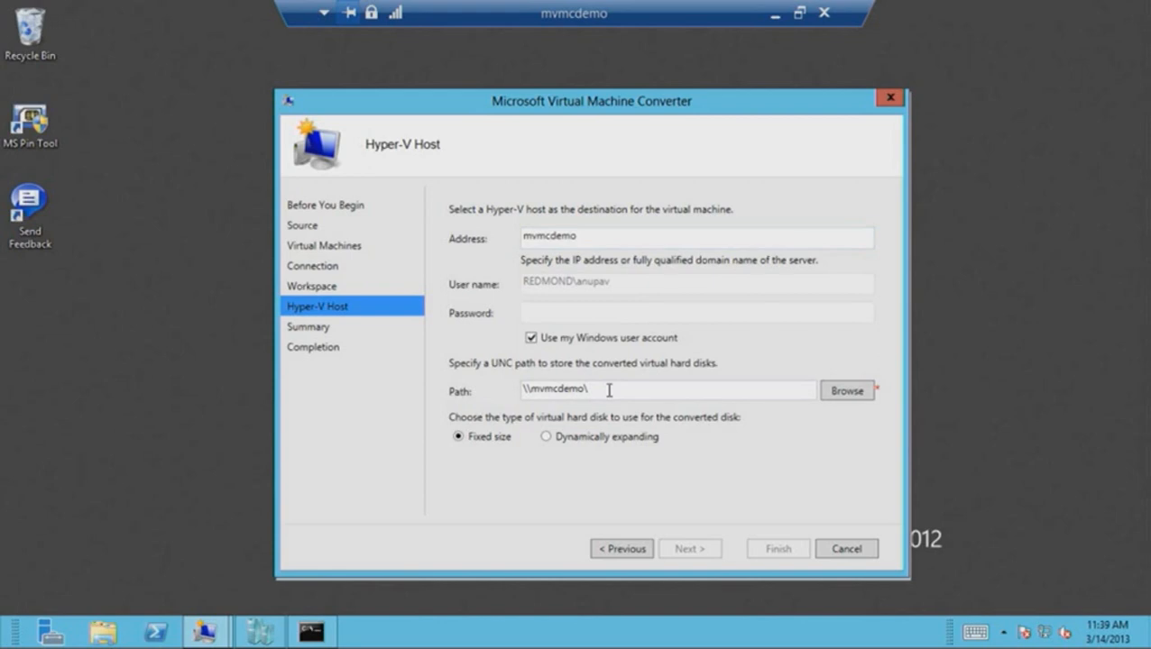
type("l")
type("$")
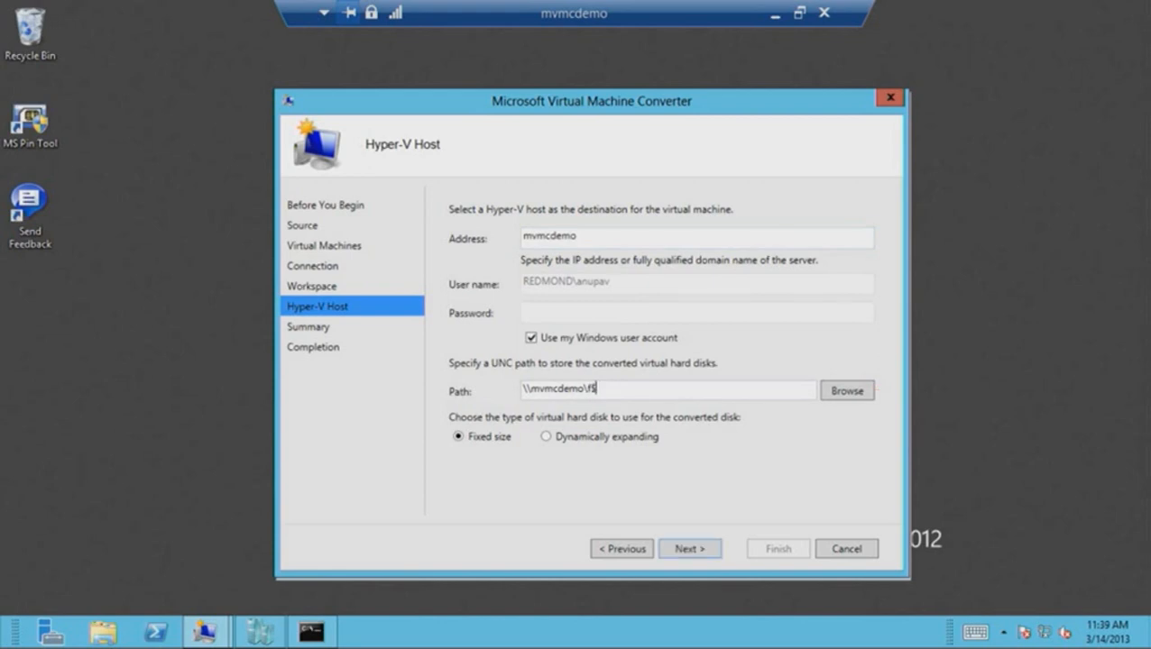
left_click(846, 391)
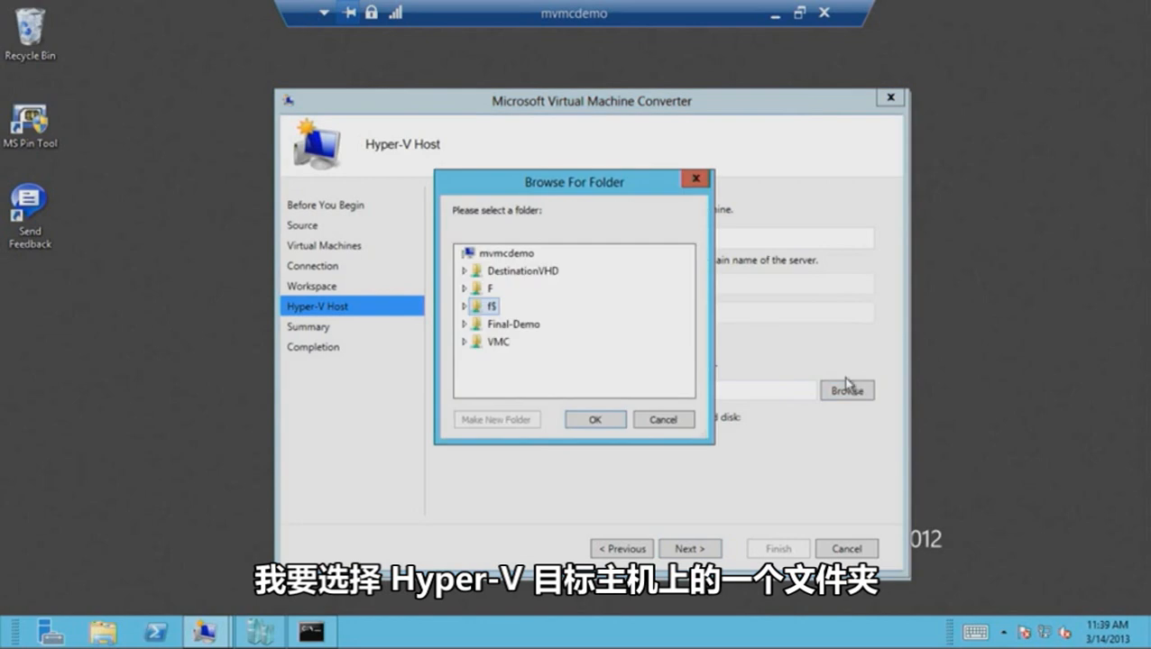
left_click(467, 306)
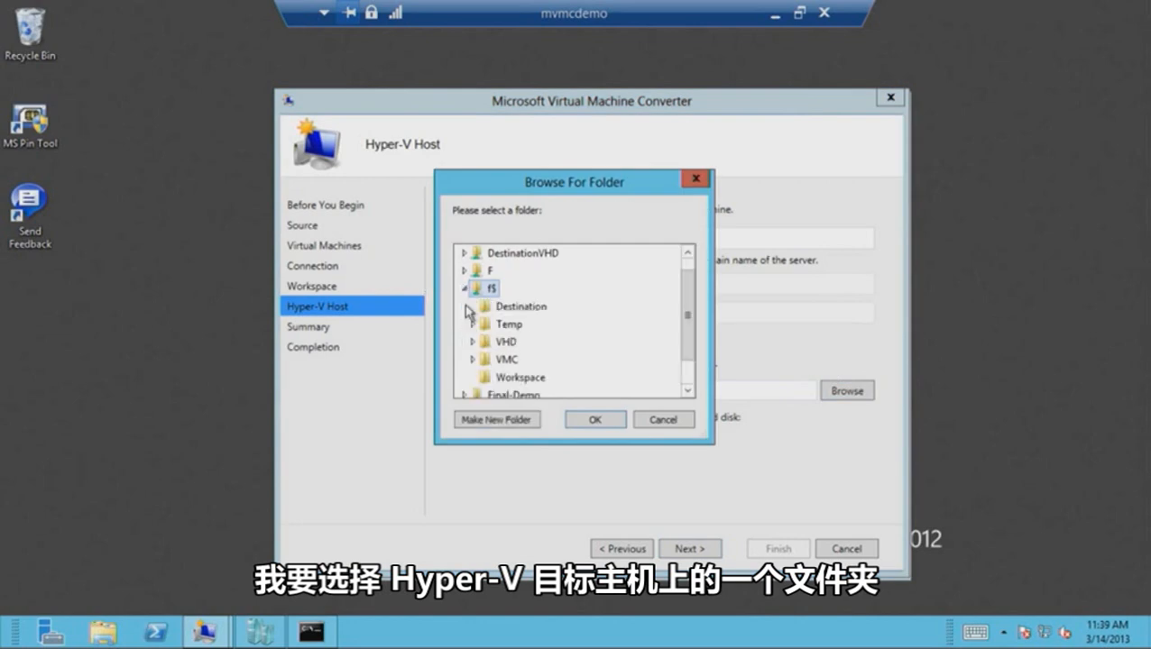
left_click(508, 344)
left_click(597, 420)
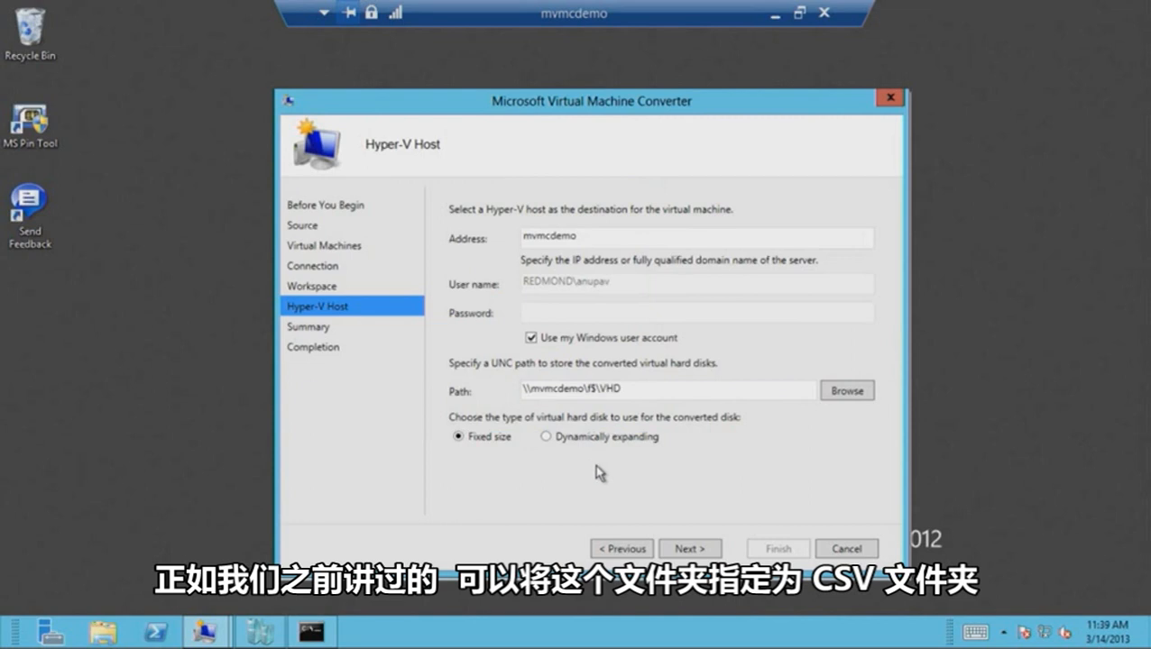
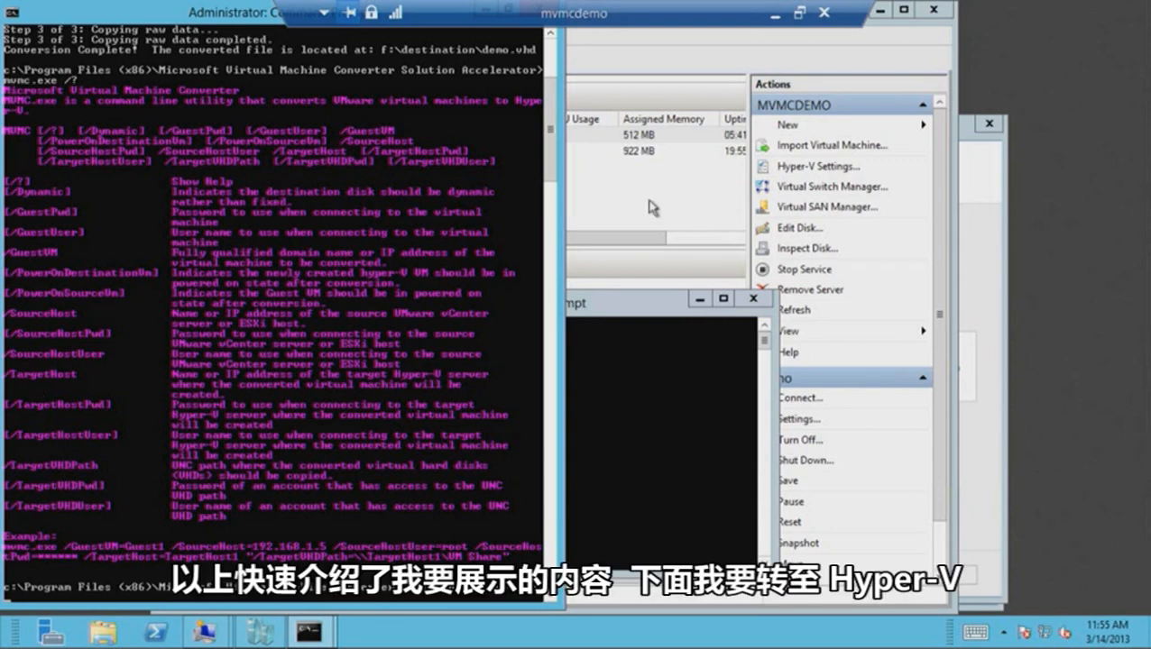
Minimize the Command Prompt window with the mvmc.exe help and close the other one covering Hyper-V Manager.
scroll(552, 155, "up", 5)
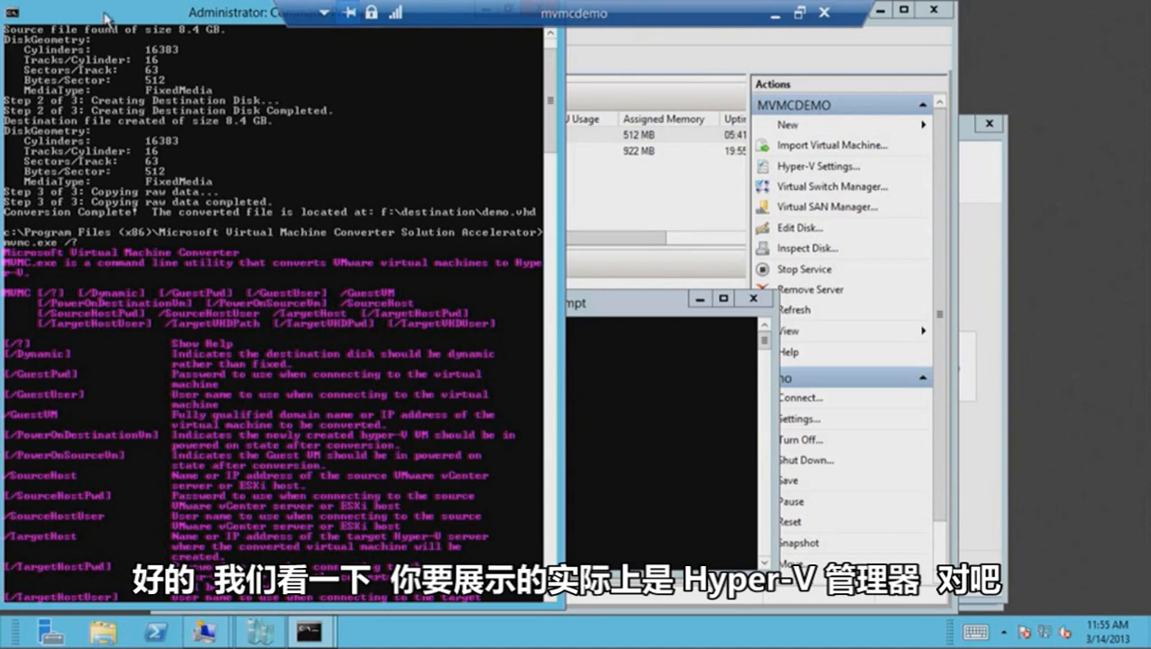
left_click_drag(101, 18, 119, 72)
left_click(508, 70)
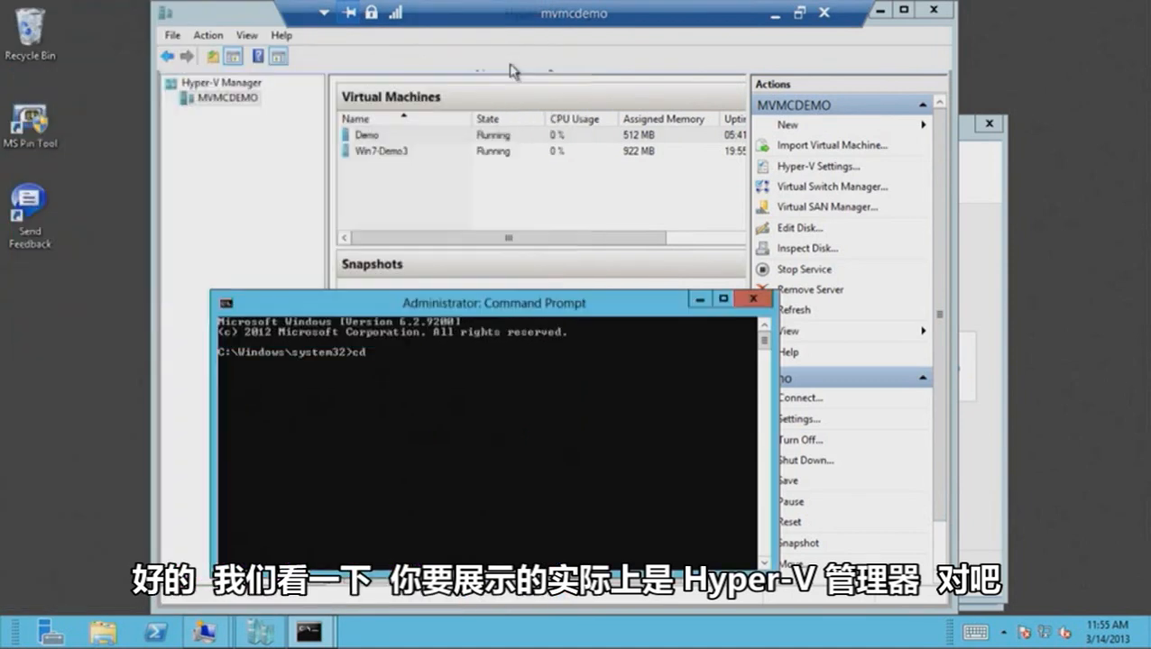
left_click(754, 299)
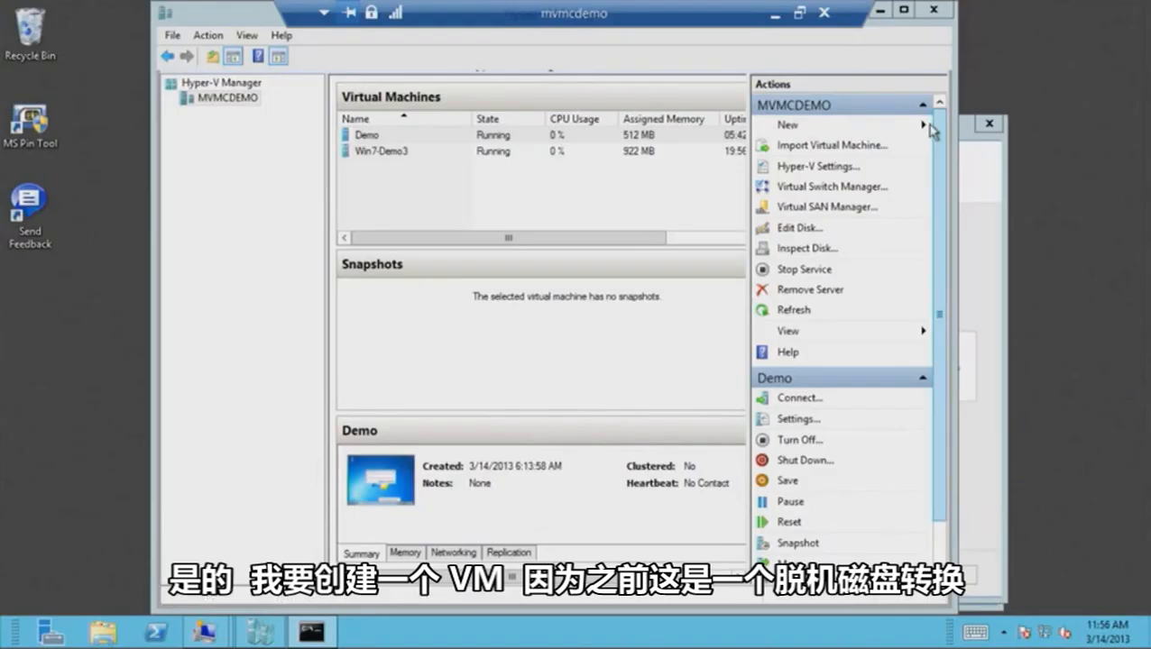
Begin creating a virtual machine named Demo VM on MVMCDEMO, keeping 512 MB startup memory and the network Not Connected.
left_click(787, 127)
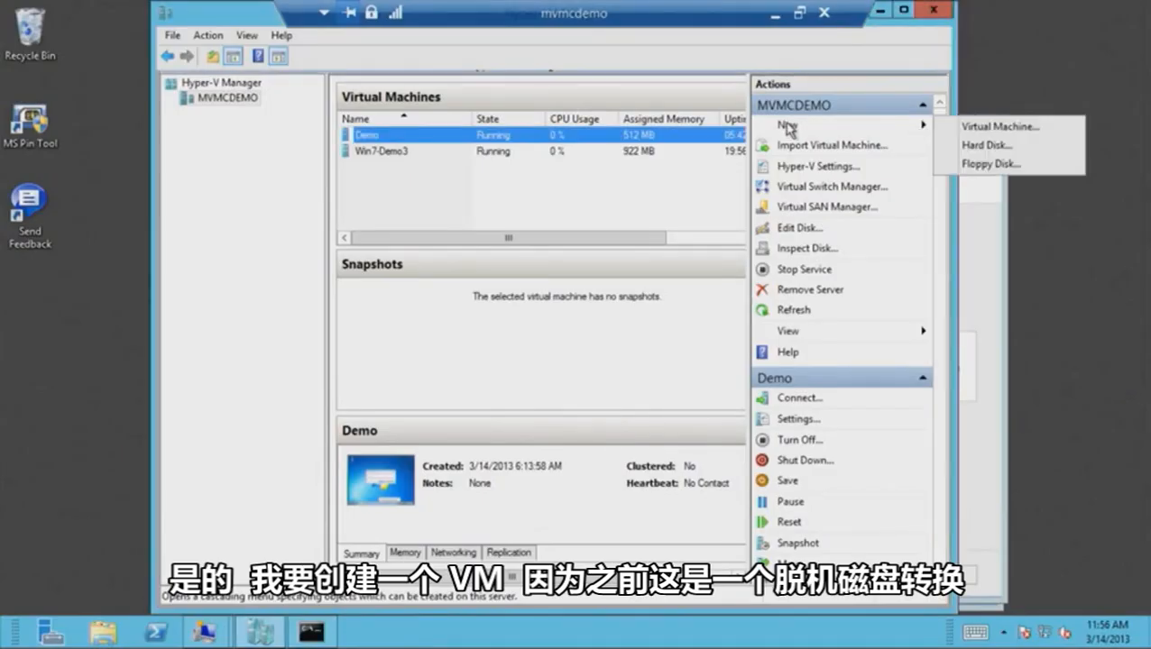
left_click(984, 128)
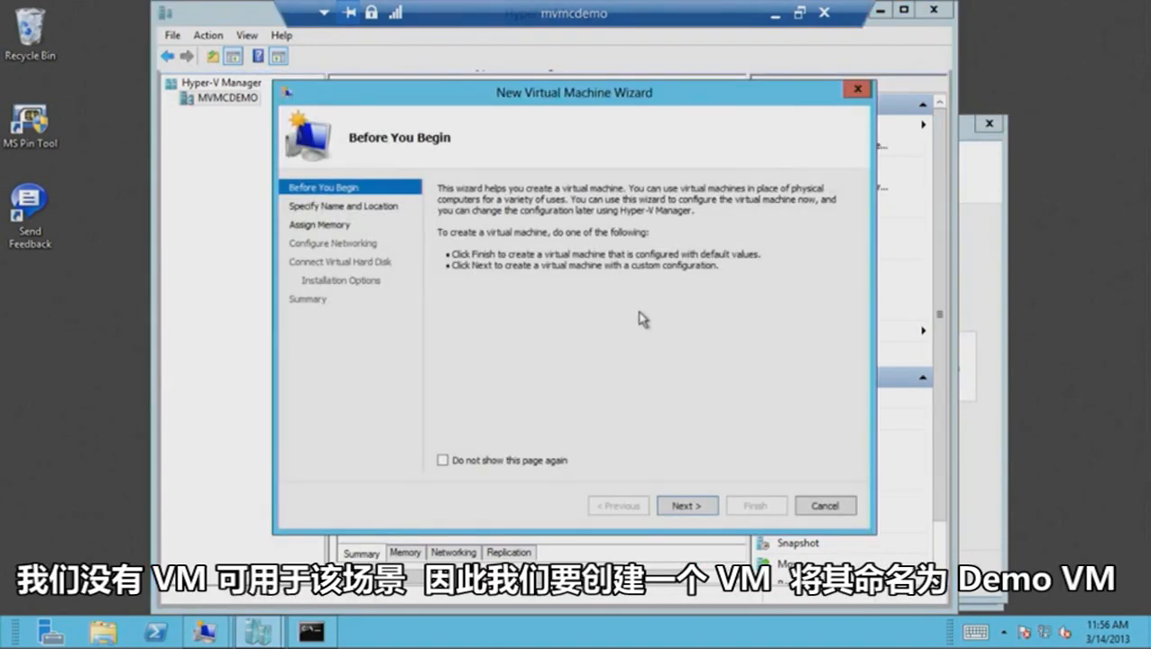
left_click(697, 507)
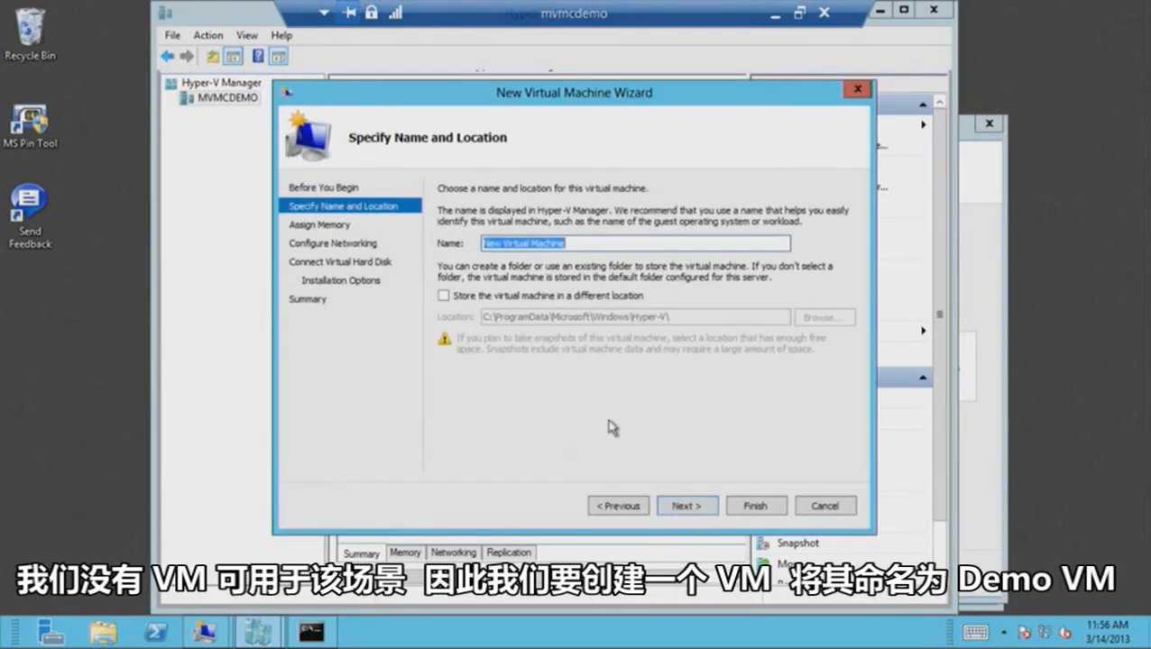
type("D")
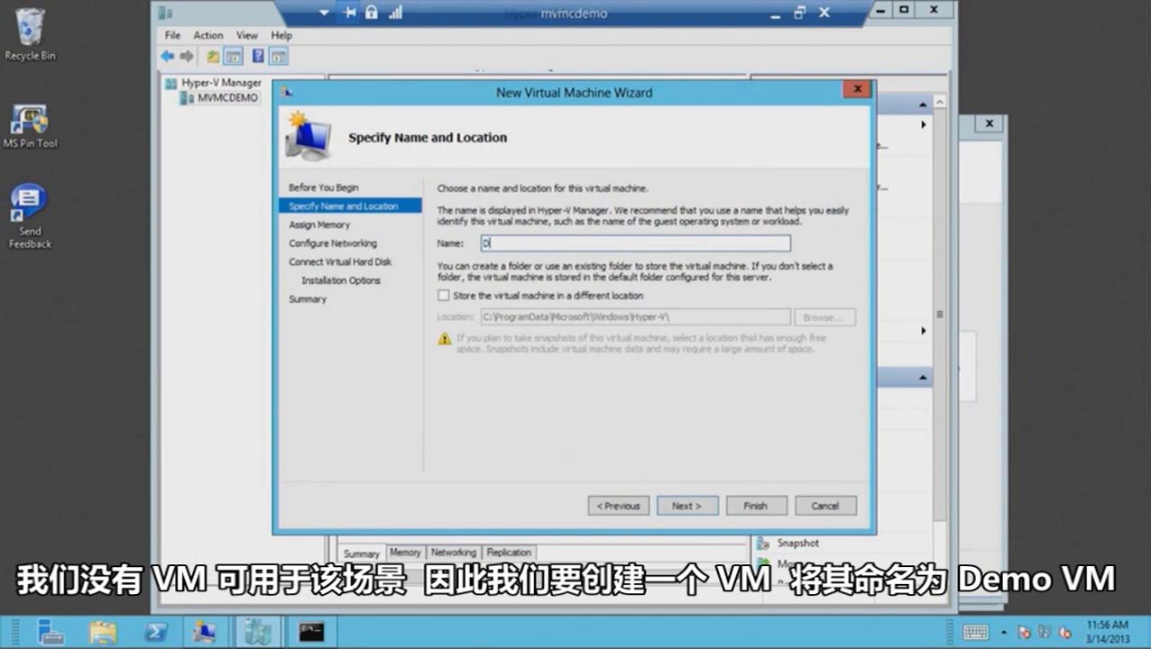
type("emo V")
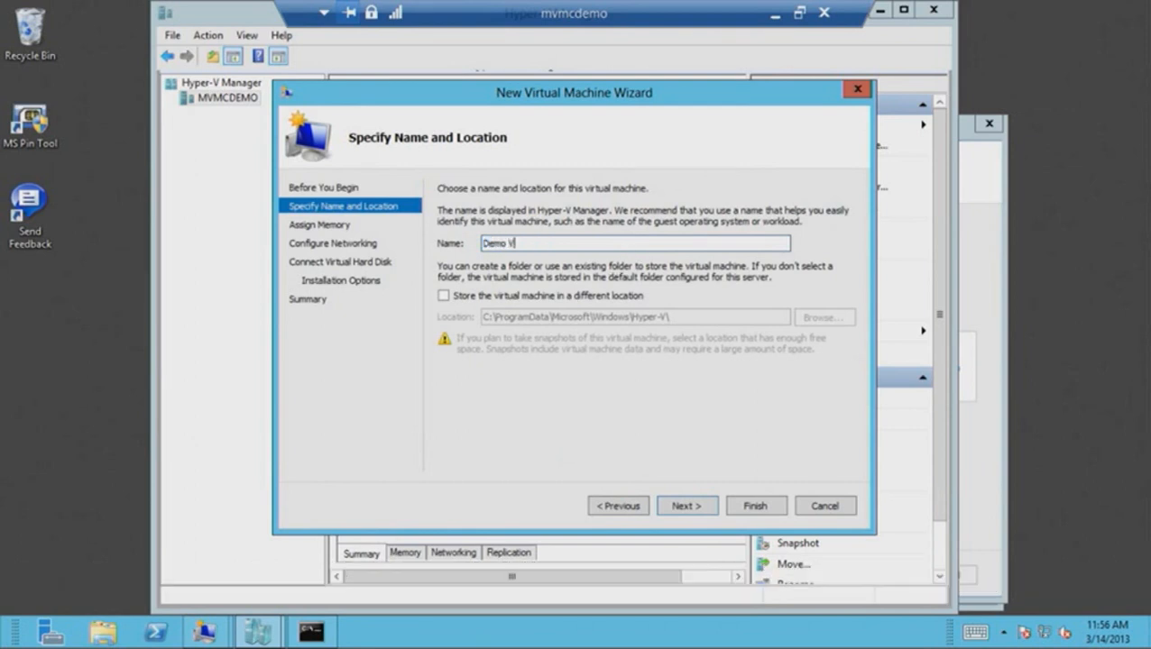
type("M")
left_click(690, 506)
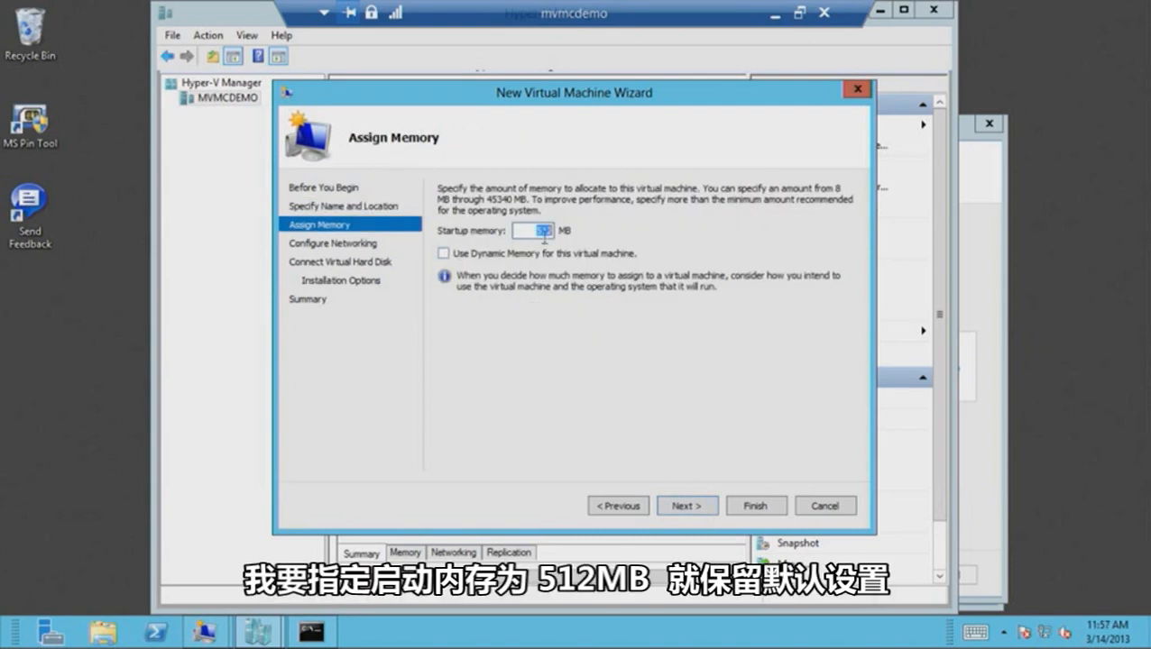
left_click(686, 508)
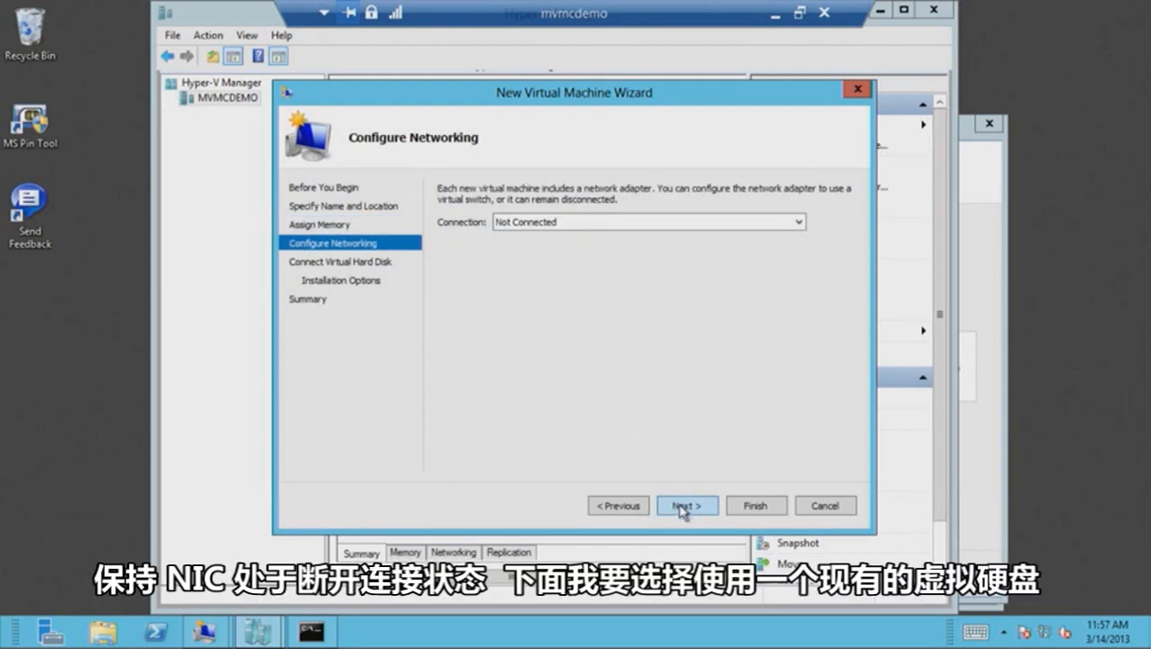
left_click(683, 507)
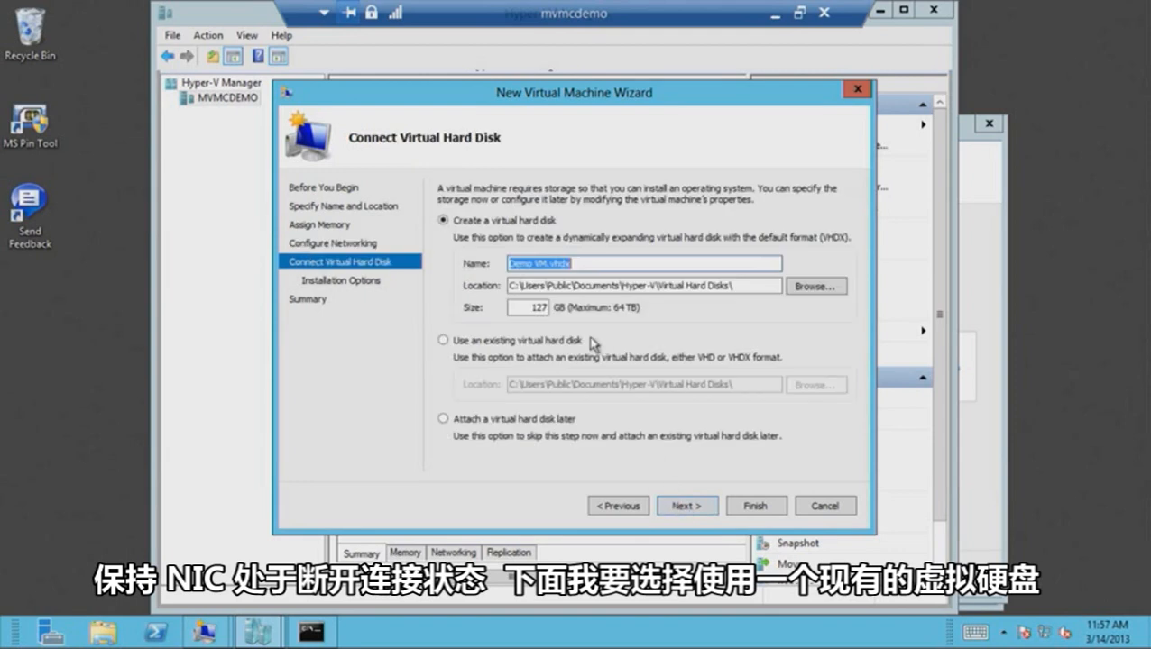
Attach the existing virtual hard disk demo from the Destination folder on F: and finish creating the virtual machine.
left_click(461, 343)
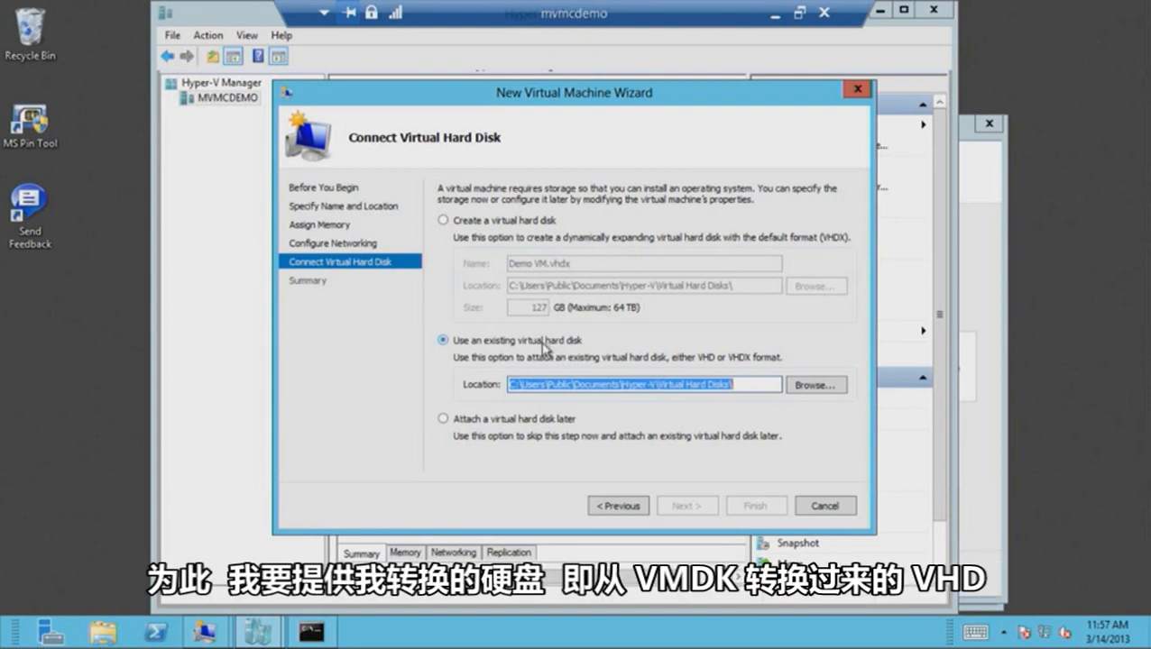
left_click(797, 388)
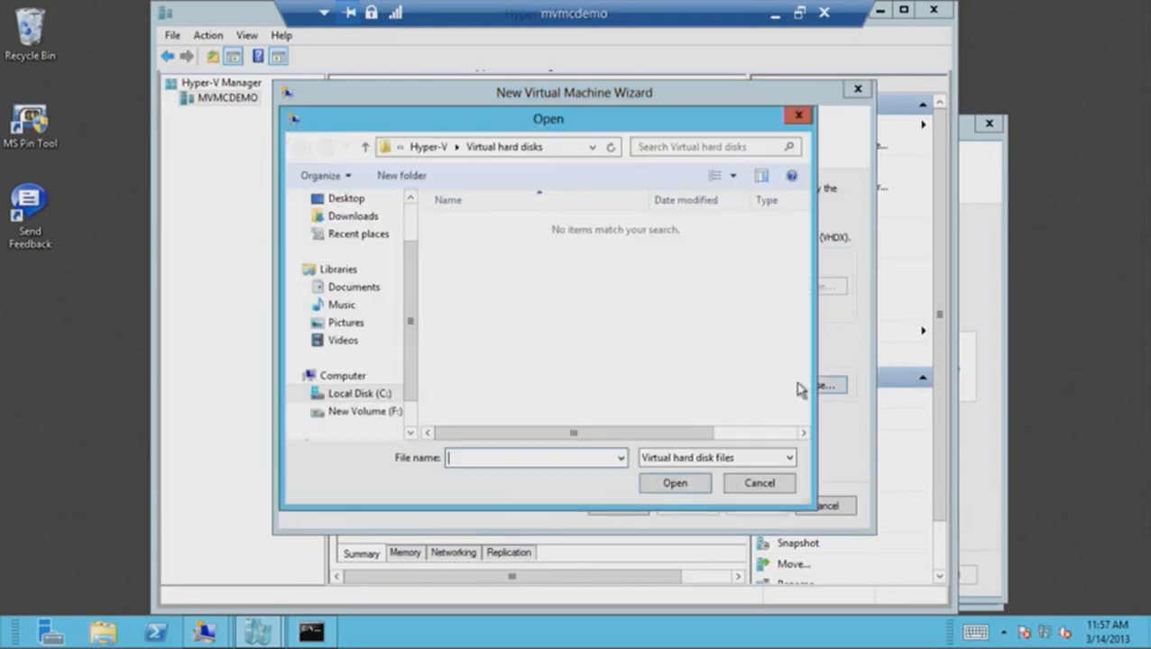
left_click(360, 413)
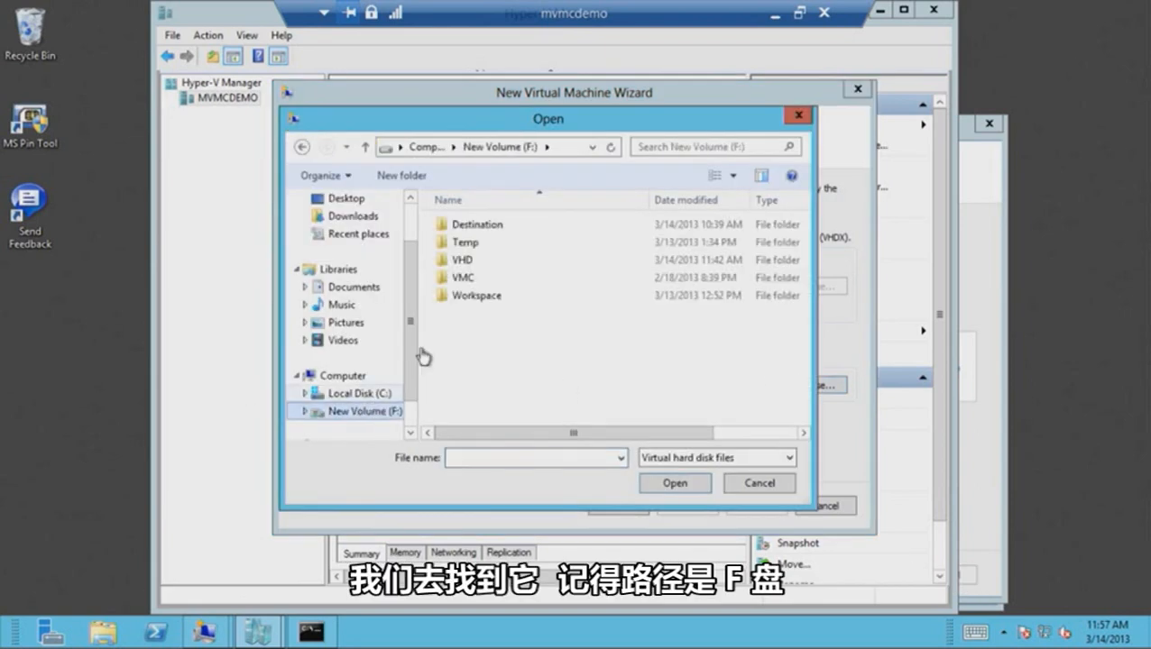
double_click(474, 226)
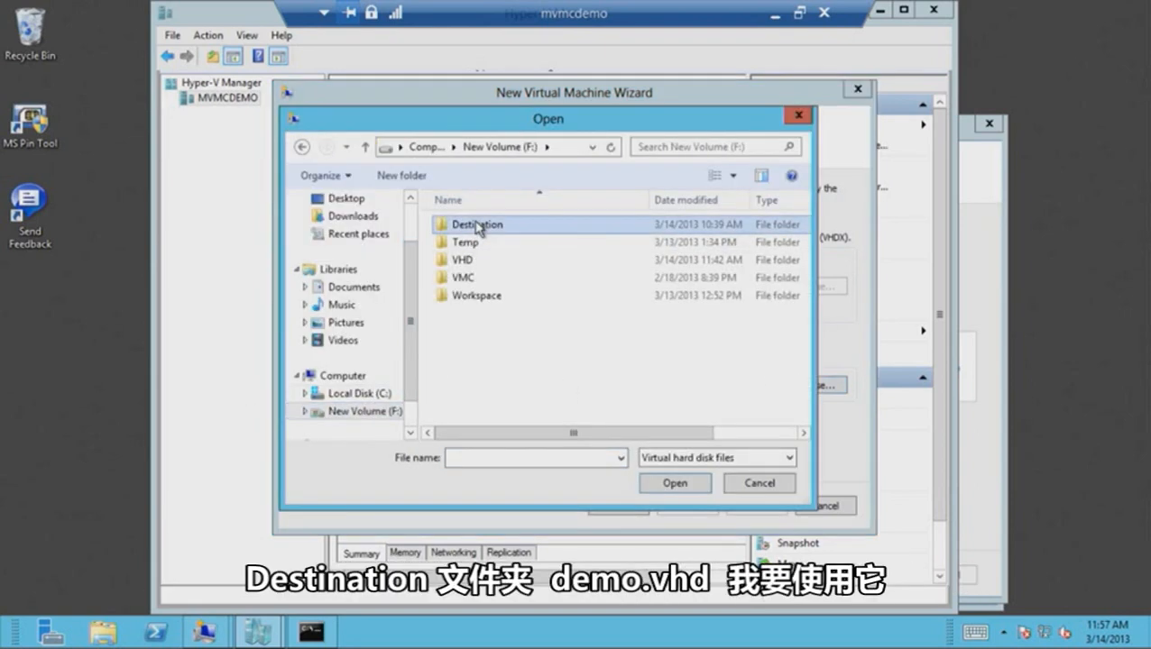
left_click(467, 229)
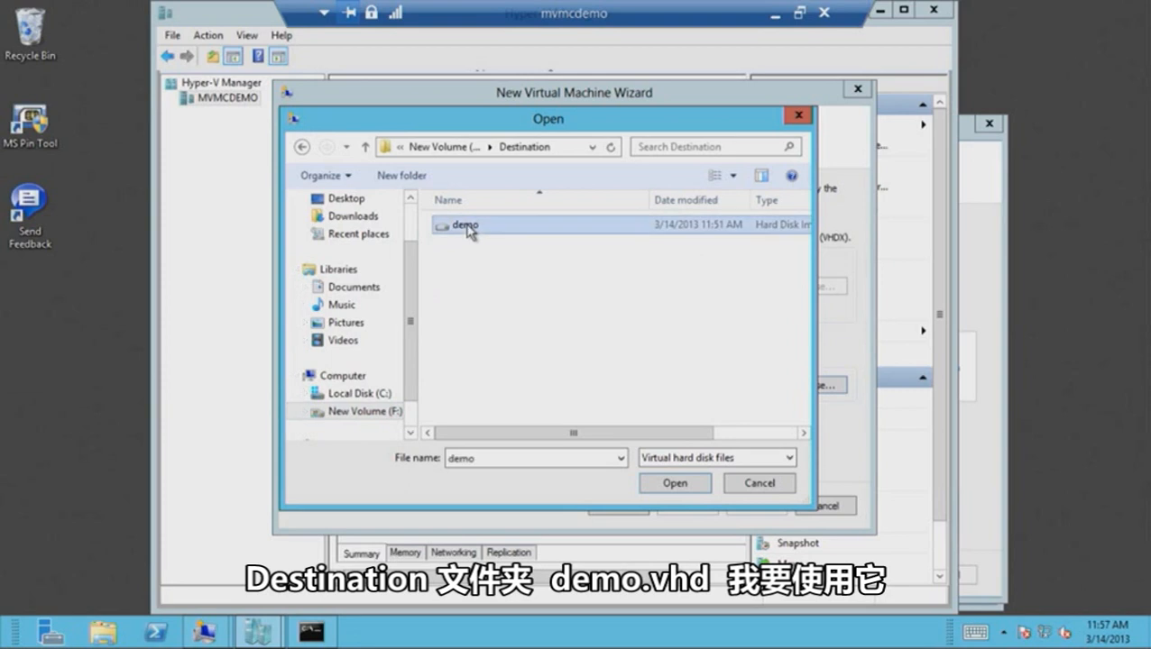
left_click(693, 488)
left_click(691, 507)
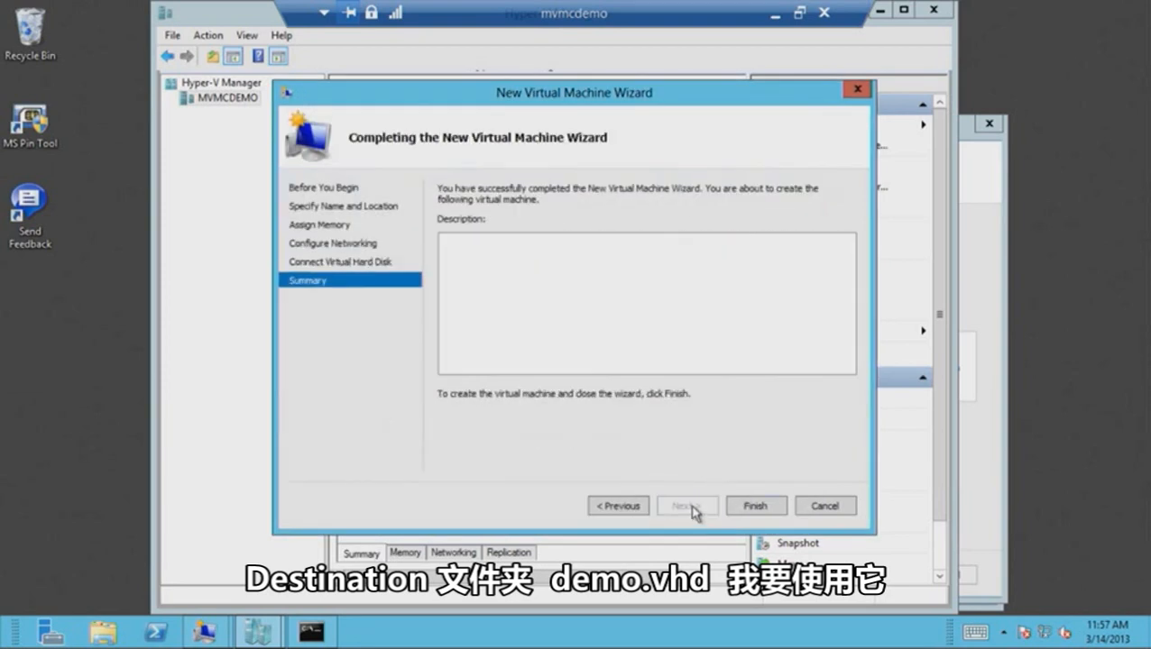
left_click(754, 507)
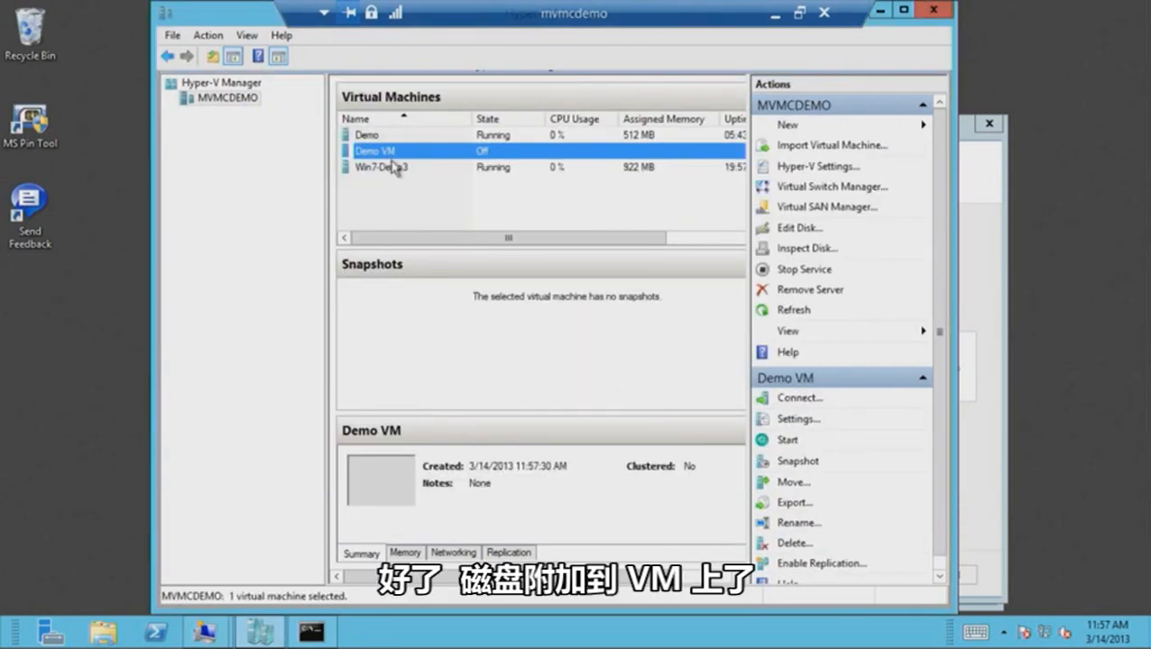
Start Demo VM, open its console connection and proceed with the Windows boot.
left_click(792, 441)
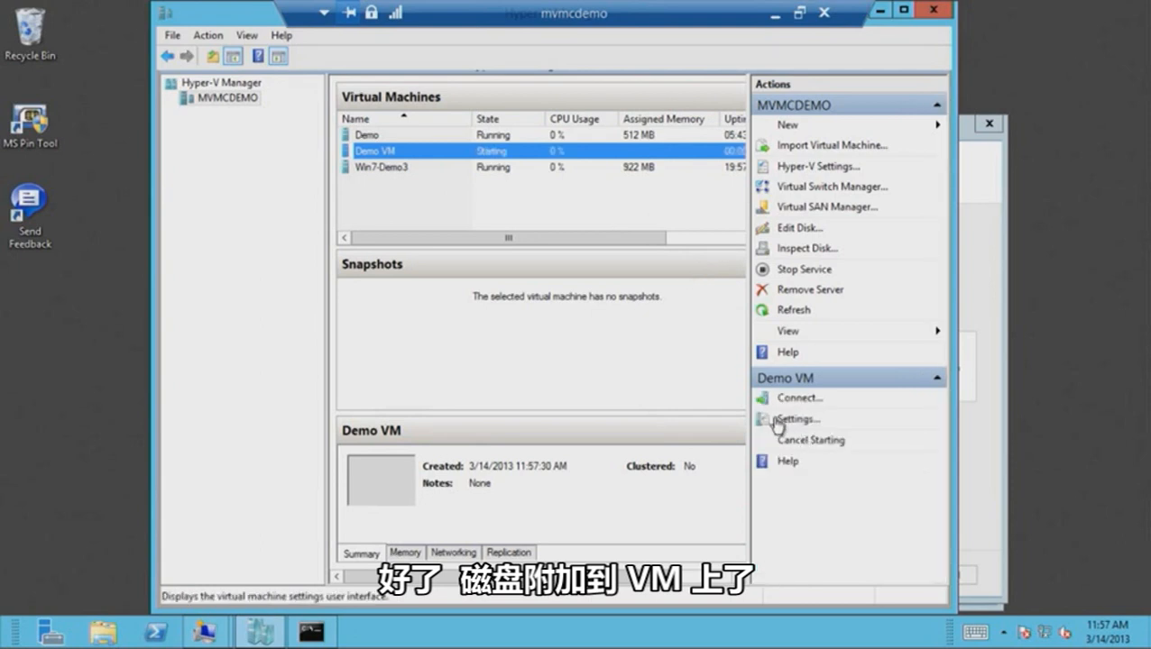
double_click(387, 151)
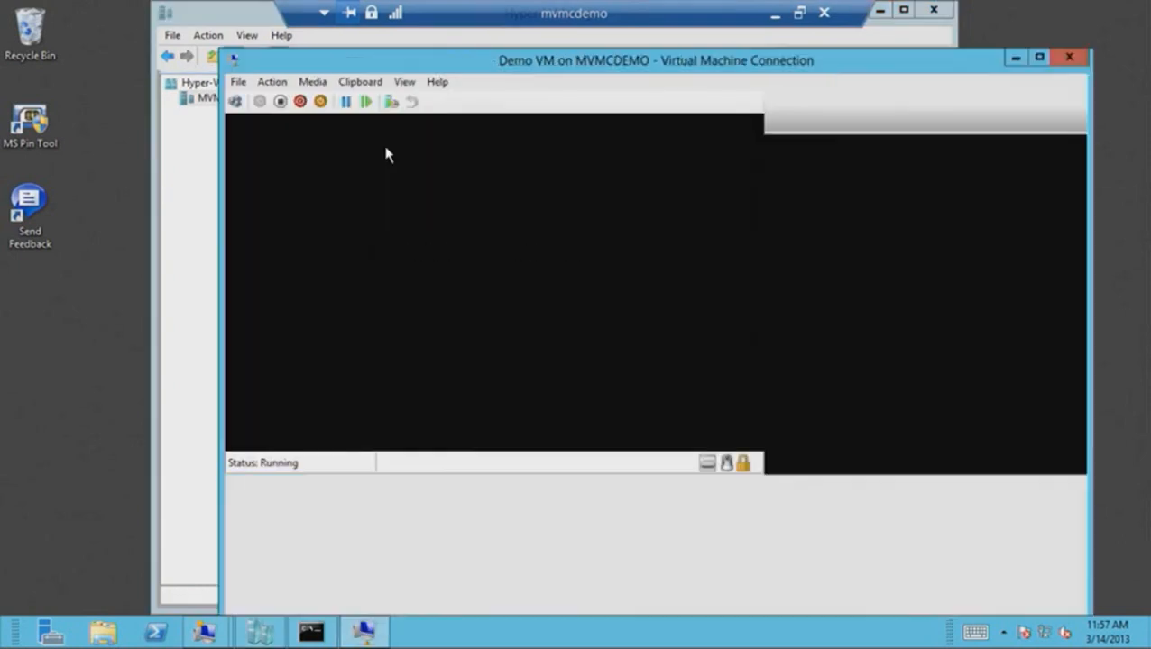
key("Return")
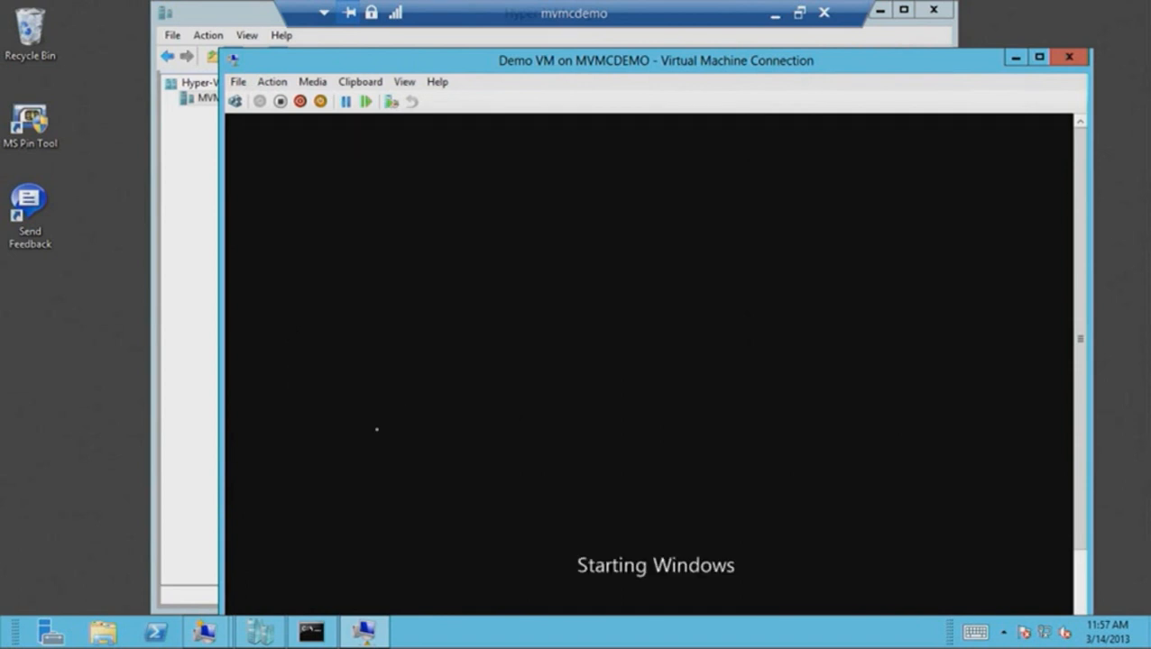